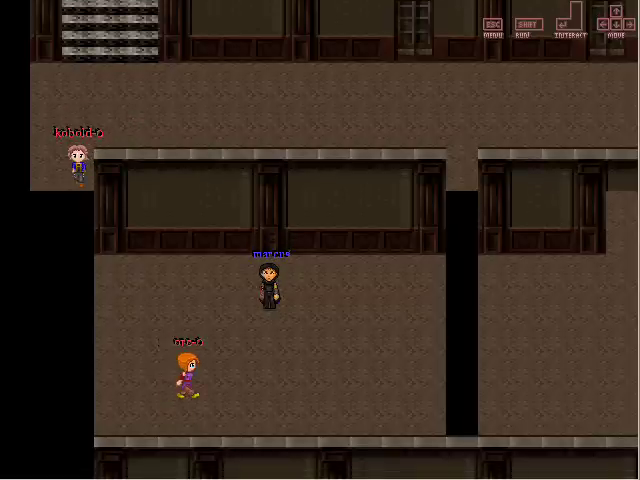
# Walk to orc-o, talk with him, and dismiss his dialogue line
pyautogui.press('Down')
pyautogui.press('Down')
pyautogui.press('Down')
pyautogui.press('Down')
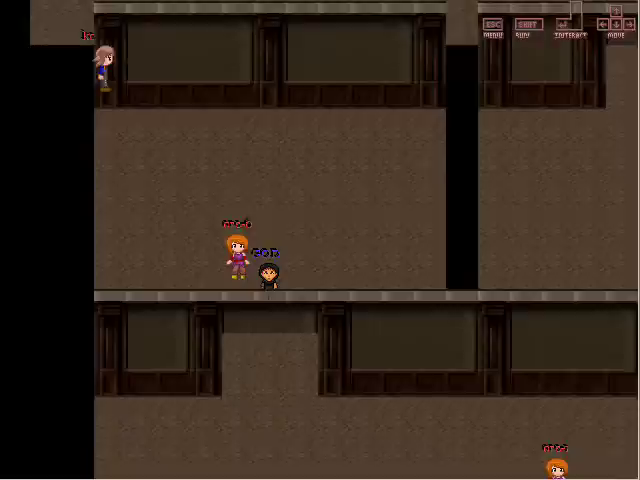
pyautogui.press('Up')
pyautogui.press('Return')
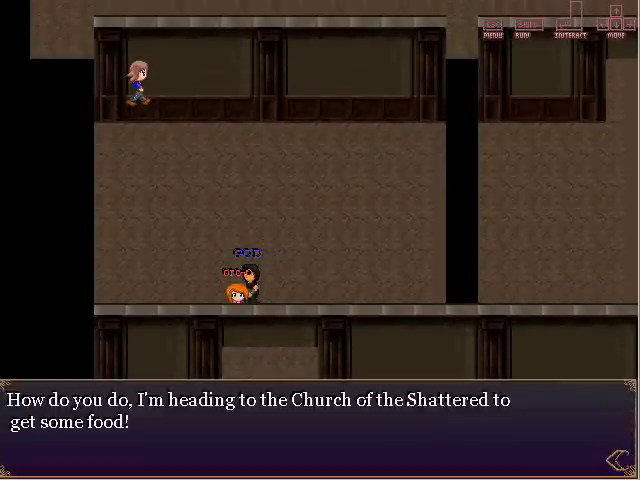
pyautogui.press('Return')
# Walk along the corridor and through the wall opening into the pillared stone hall
pyautogui.press('Down')
pyautogui.press('Right')
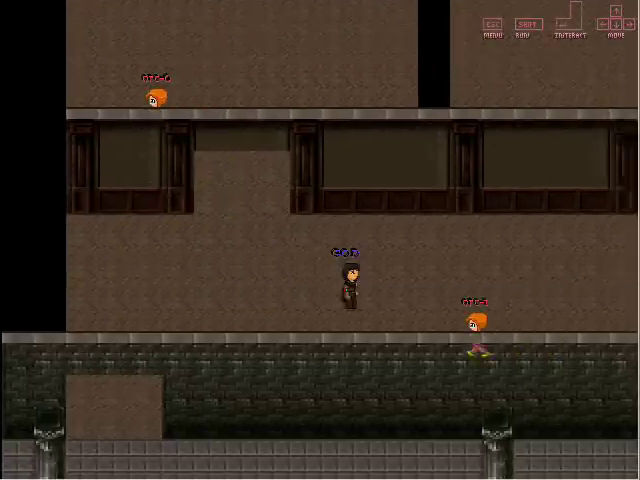
pyautogui.press('Down')
pyautogui.press('Left')
pyautogui.press('Down')
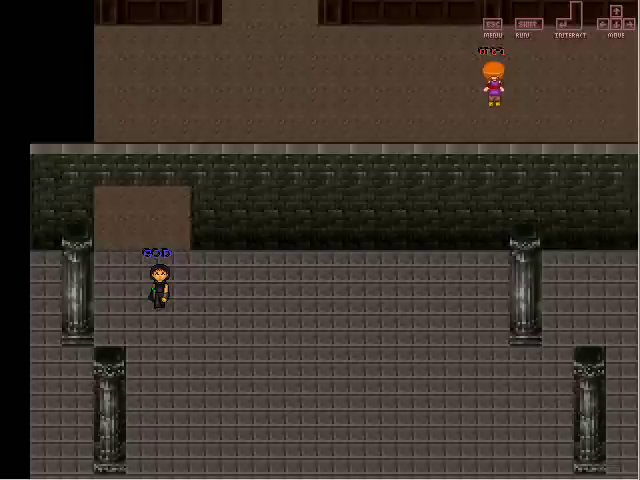
pyautogui.press('Down')
pyautogui.press('Right')
# Explore the room below the hall, then return up to the hall wall
pyautogui.press('Down')
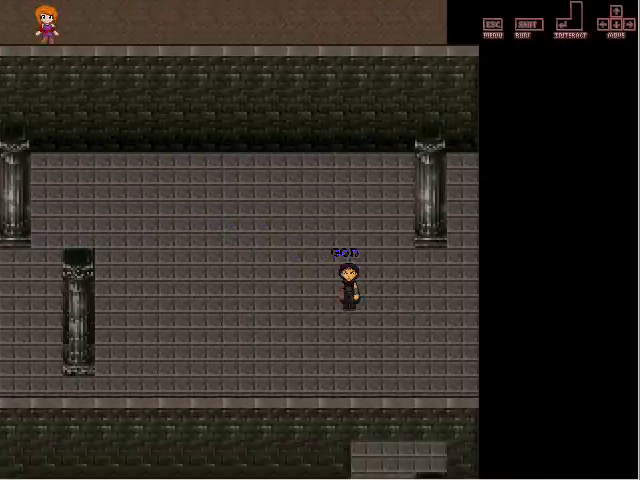
pyautogui.press('Down')
pyautogui.press('Left')
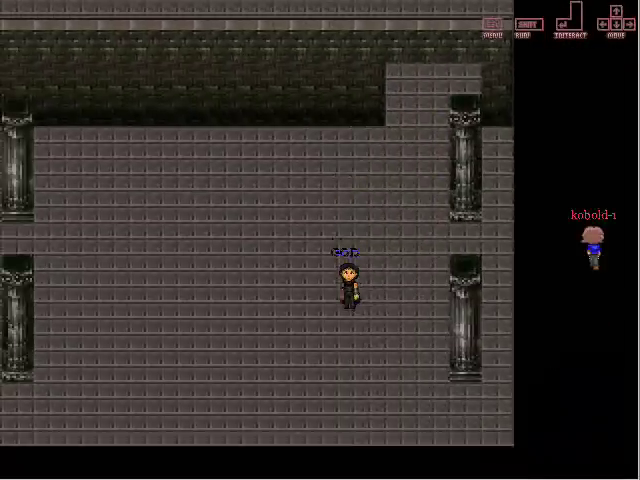
pyautogui.press('Up')
pyautogui.press('Left')
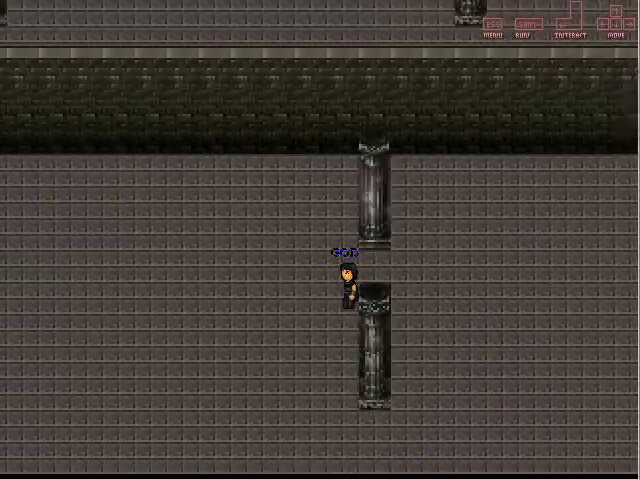
# Leave through the wall passage and walk left off the map until it fades
pyautogui.press('Right')
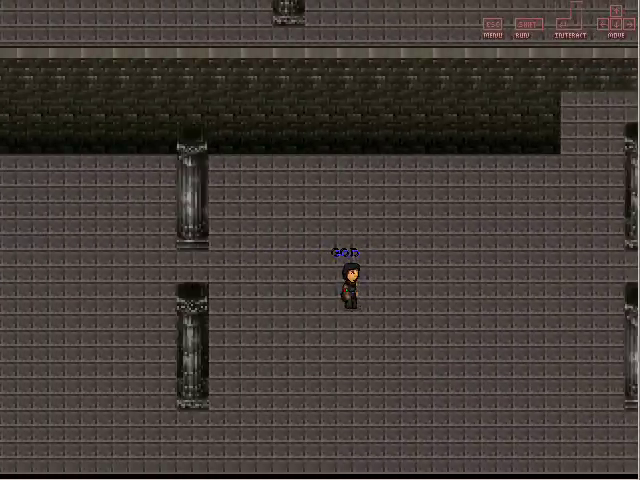
pyautogui.press('Up')
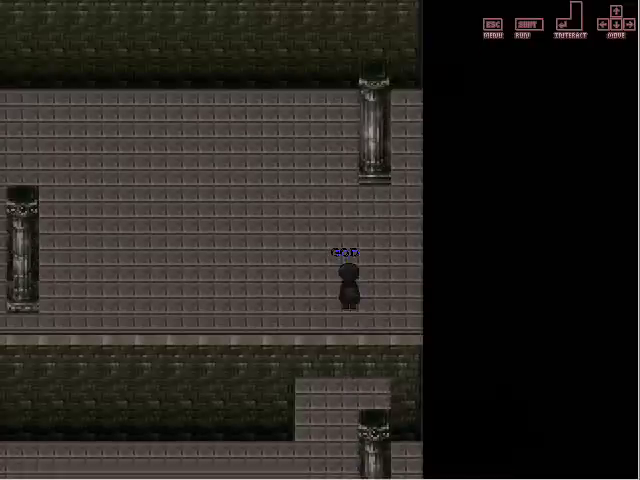
pyautogui.press('Left')
pyautogui.press('Left')
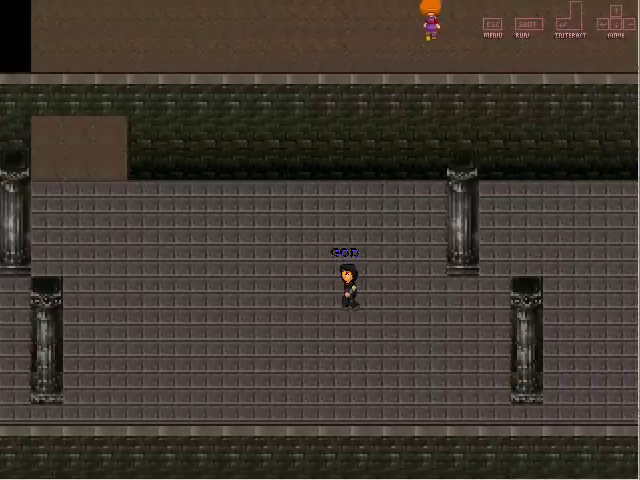
pyautogui.press('Left')
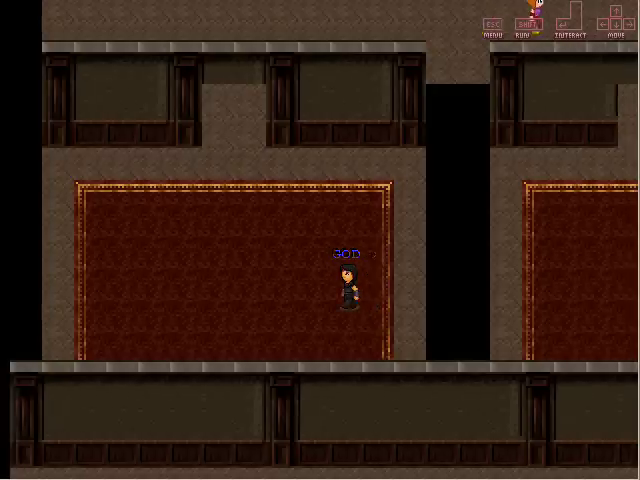
# Walk up the grey paved street to the railings and through their gap
pyautogui.press('Up')
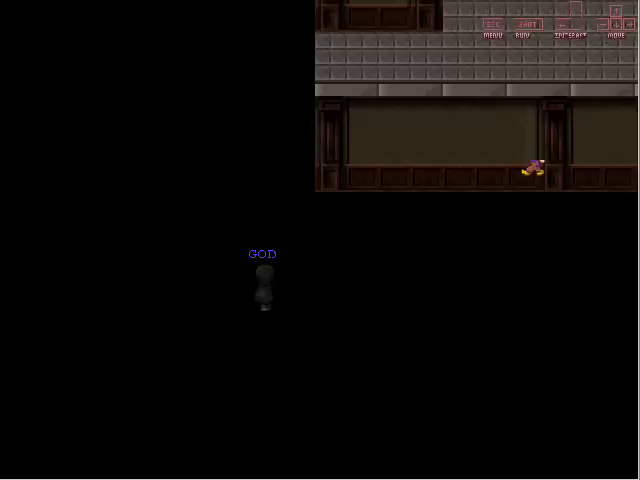
pyautogui.press('Right')
pyautogui.press('Up')
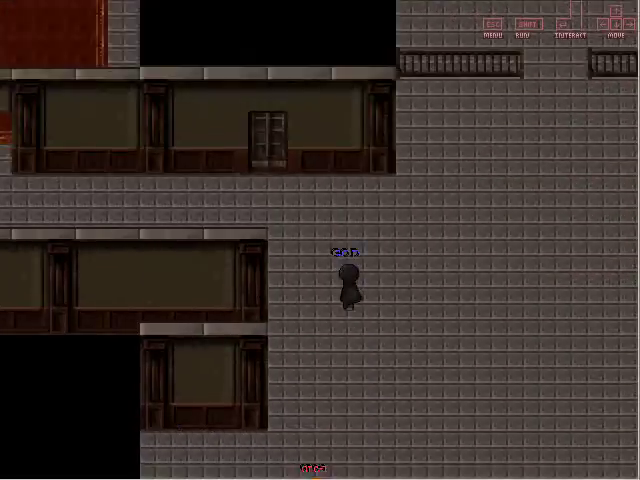
pyautogui.press('Right')
pyautogui.press('Up')
pyautogui.press('Up')
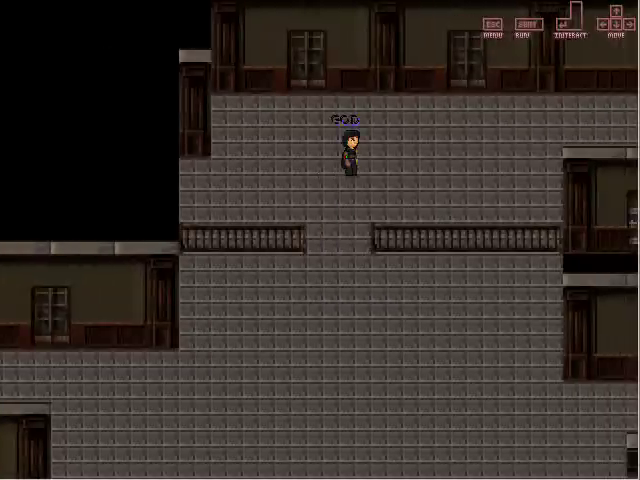
pyautogui.press('Right')
# Return down through the railing gap and cross the square leftward to the dirt patch
pyautogui.press('Down')
pyautogui.press('Left')
pyautogui.press('Down')
pyautogui.press('Down')
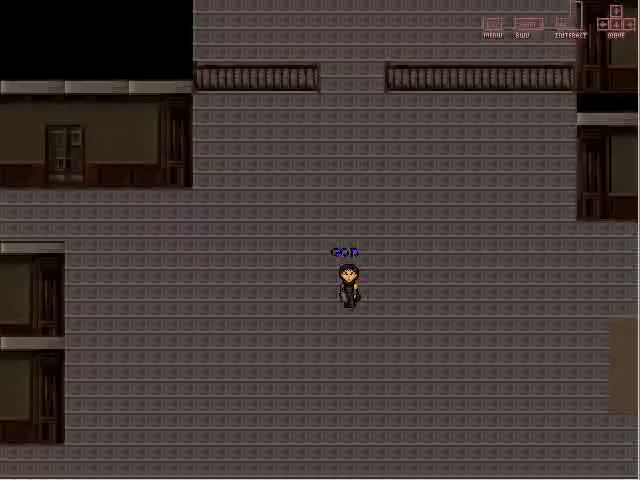
pyautogui.press('Right')
pyautogui.press('Right')
pyautogui.press('Down')
pyautogui.press('Down')
pyautogui.press('Left')
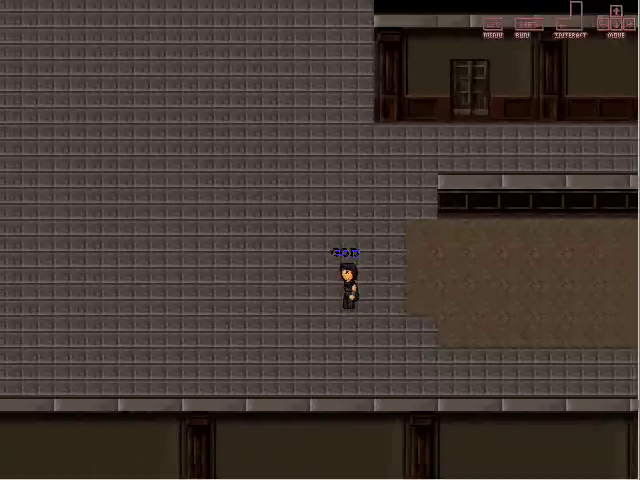